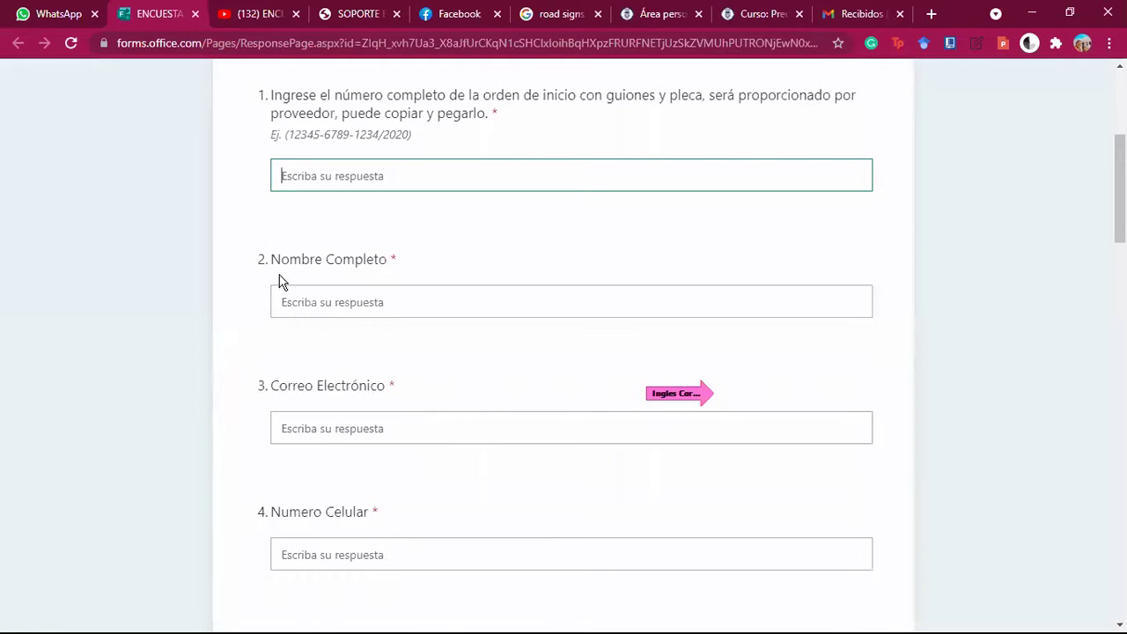
Review the full name and e-mail questions of the survey, checking the course data message in the WhatsApp group chat
click(298, 296)
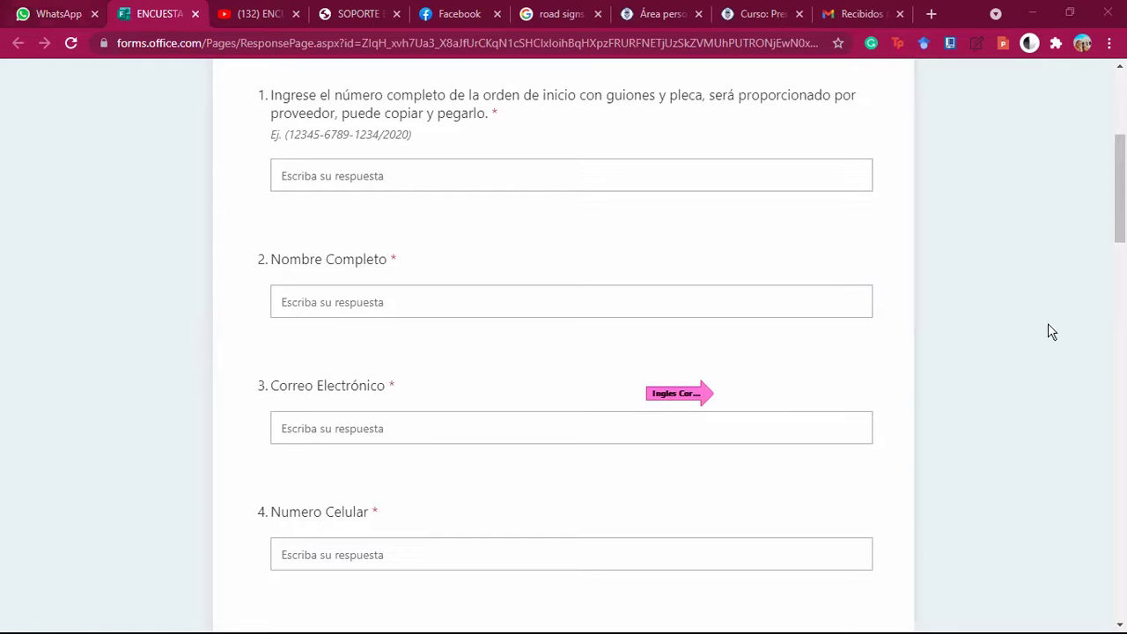
key(ctrl+1)
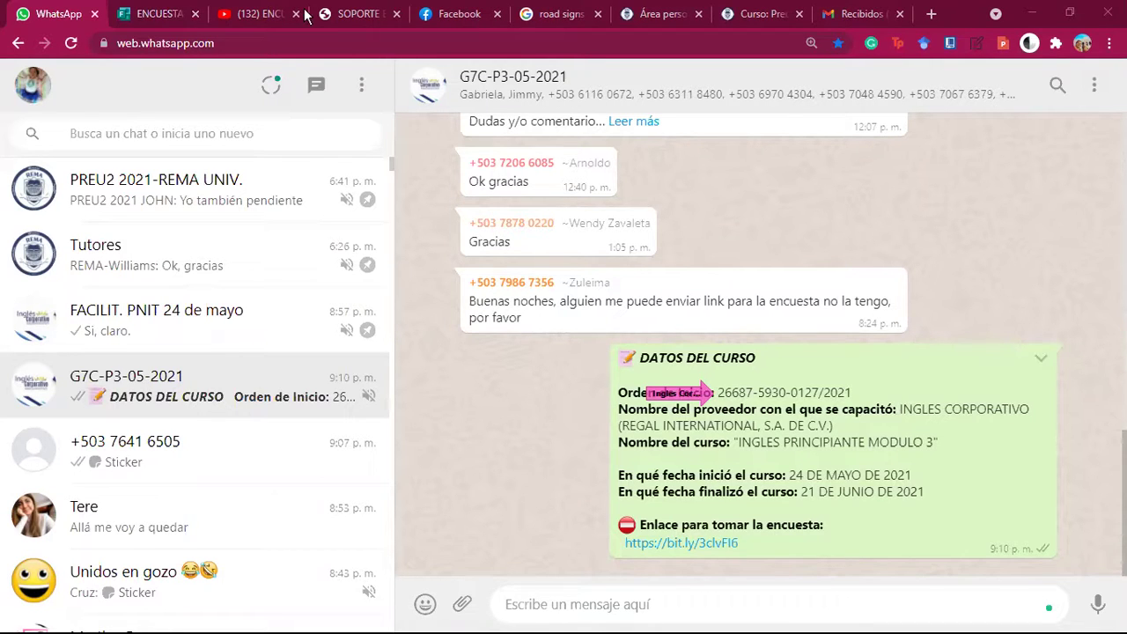
click(166, 14)
click(335, 301)
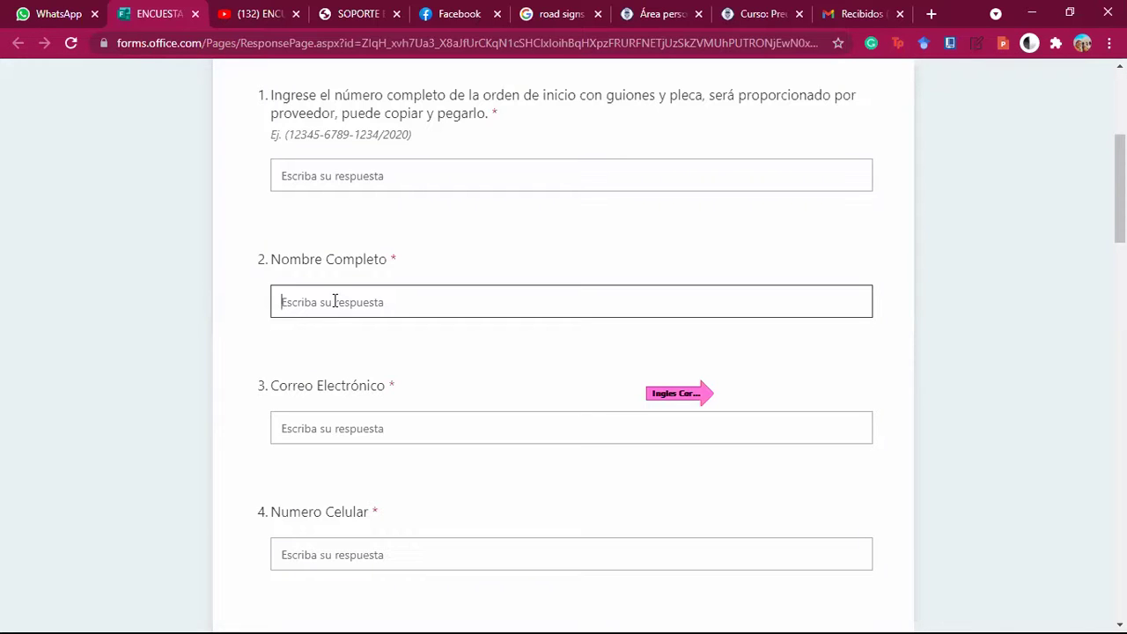
click(314, 428)
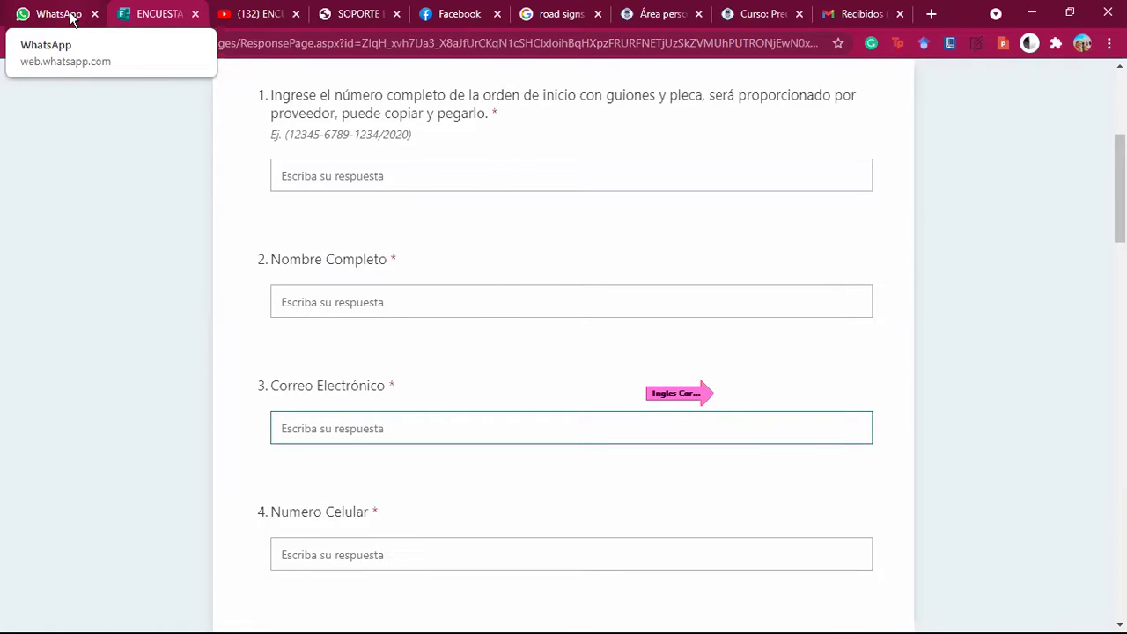
key(ctrl+1)
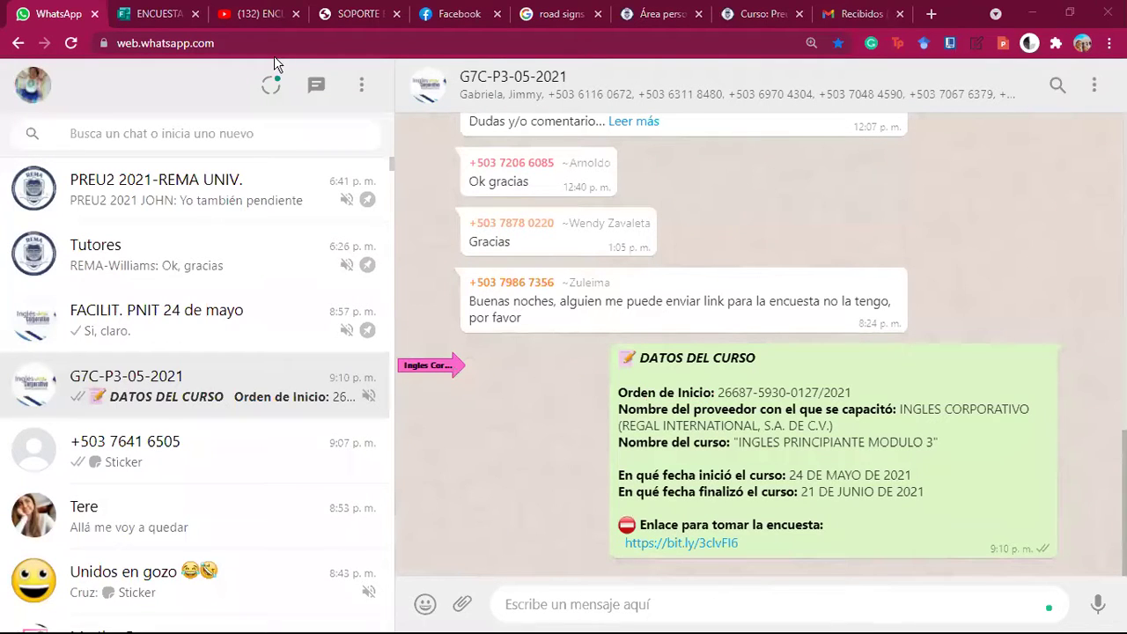
click(166, 19)
click(322, 426)
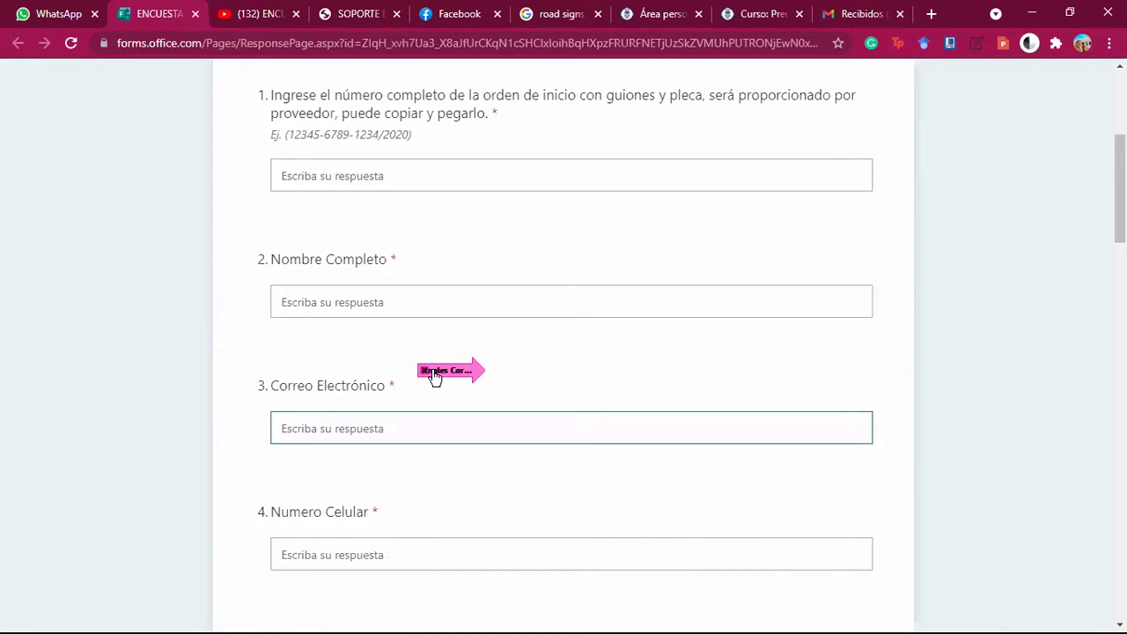
click(242, 438)
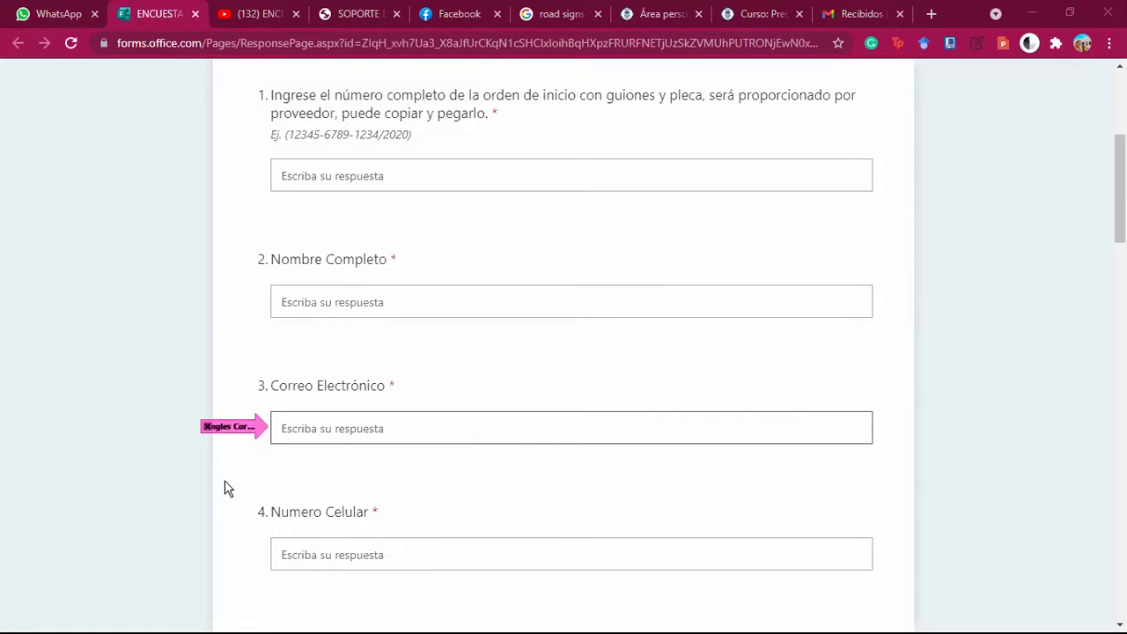
Answer the Sexo question with Femenino
scroll(224, 488, down, 4)
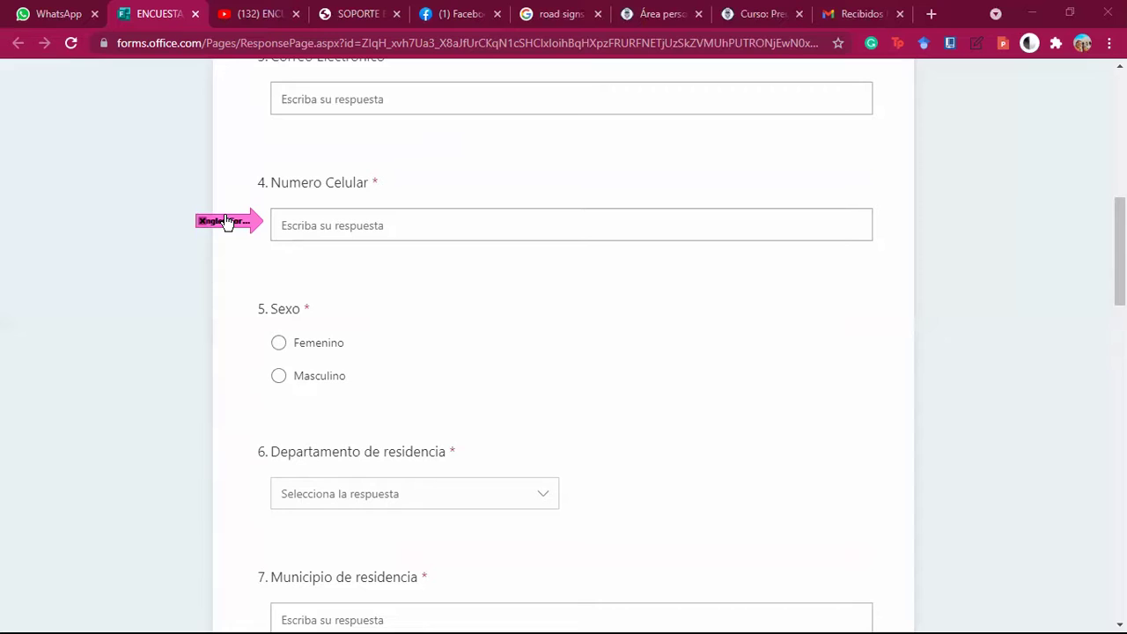
click(279, 377)
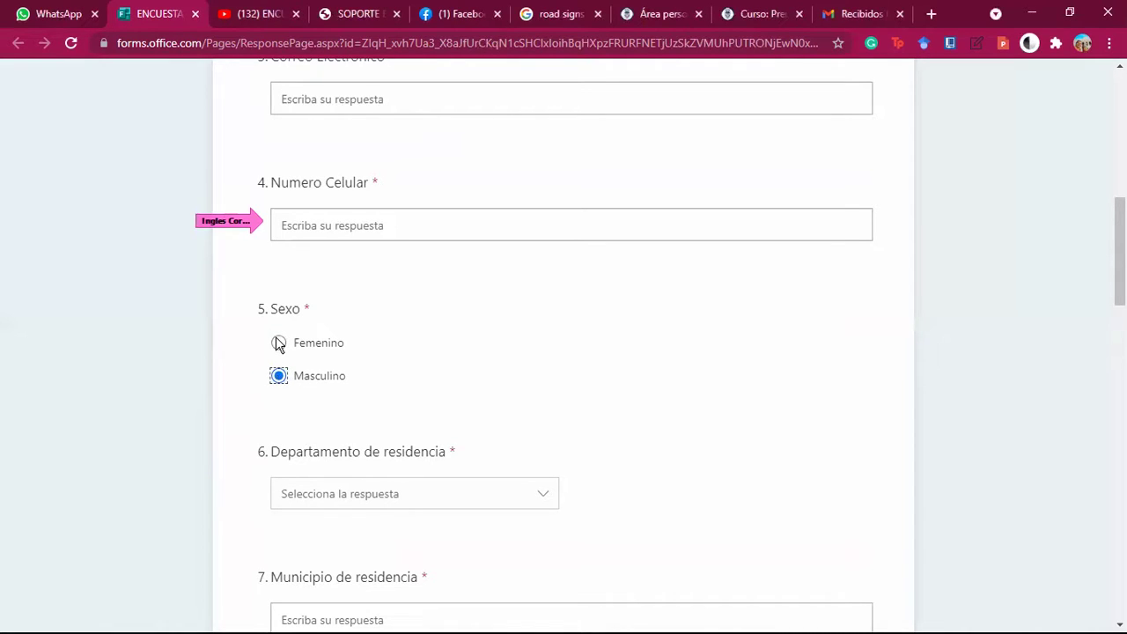
click(278, 344)
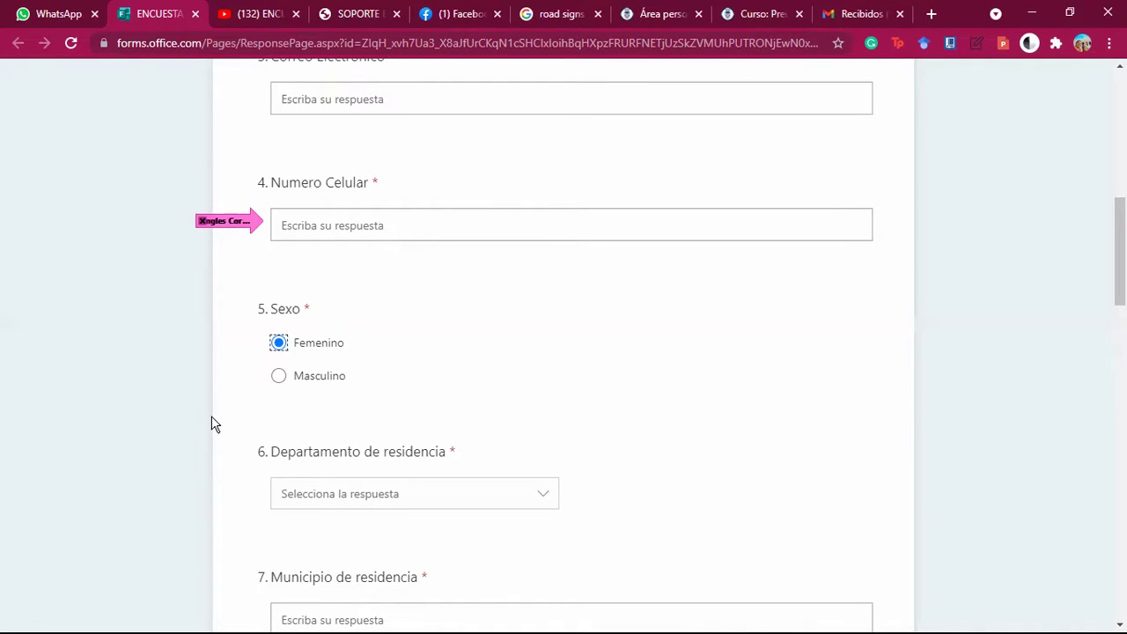
Choose La Libertad as the Departamento de residencia in question 6
scroll(219, 476, down, 4)
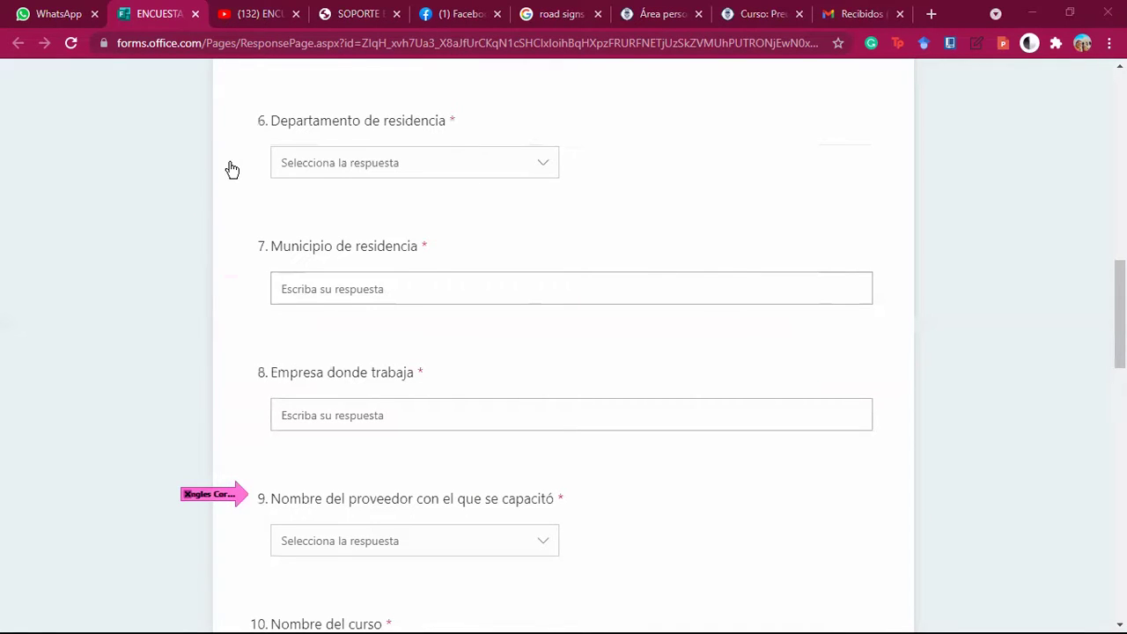
click(543, 168)
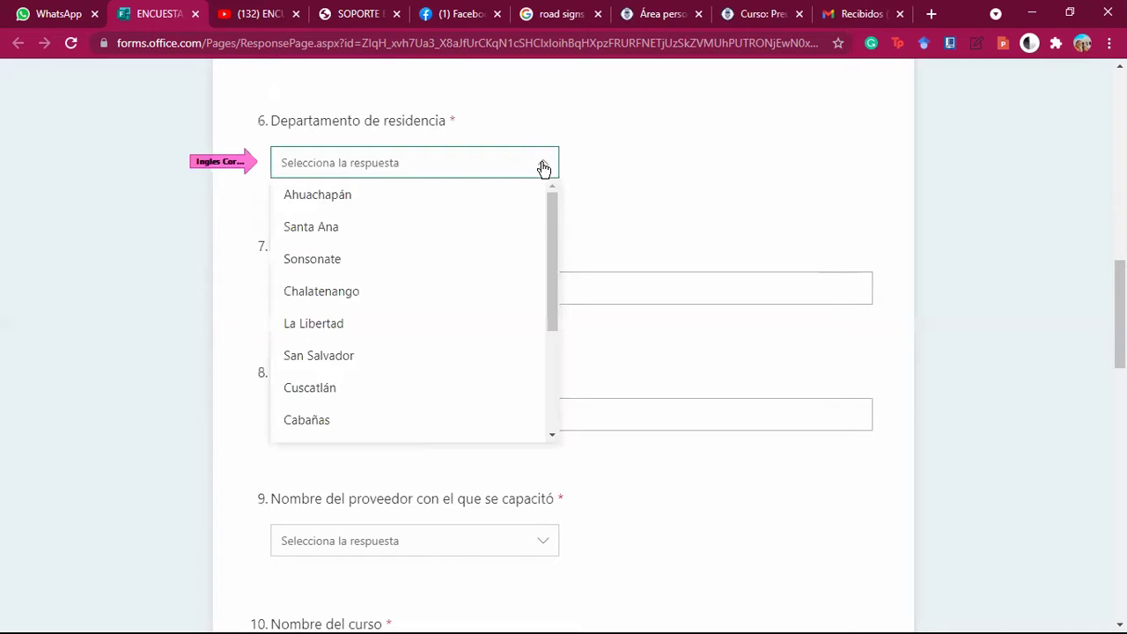
scroll(543, 405, down, 3)
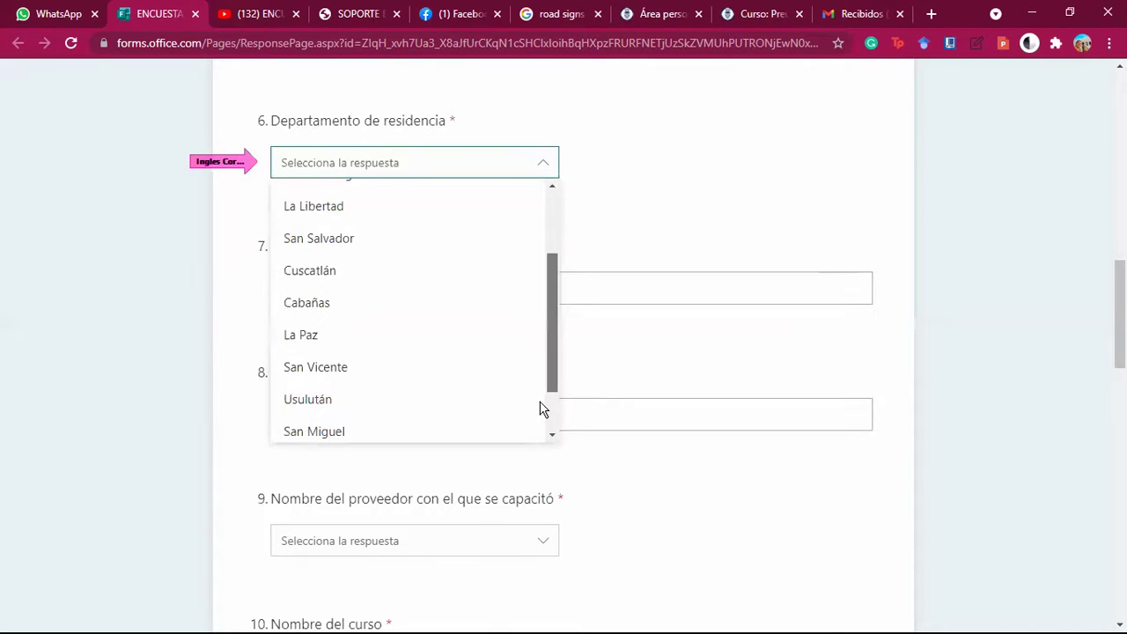
scroll(553, 375, down, 2)
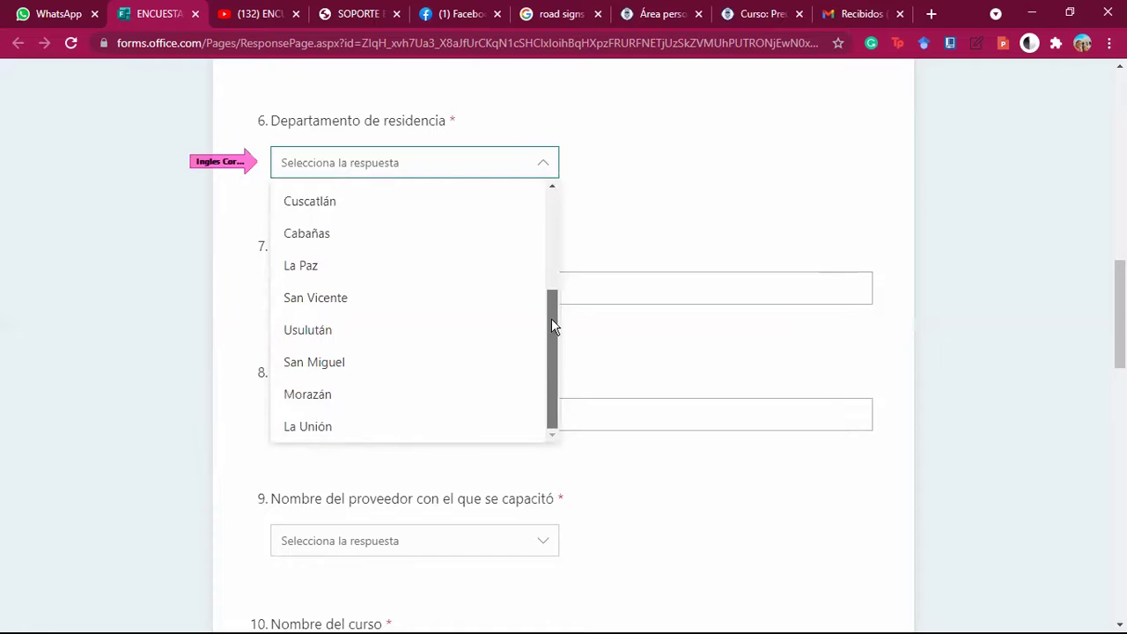
drag(551, 318, 551, 300)
scroll(393, 299, up, 1)
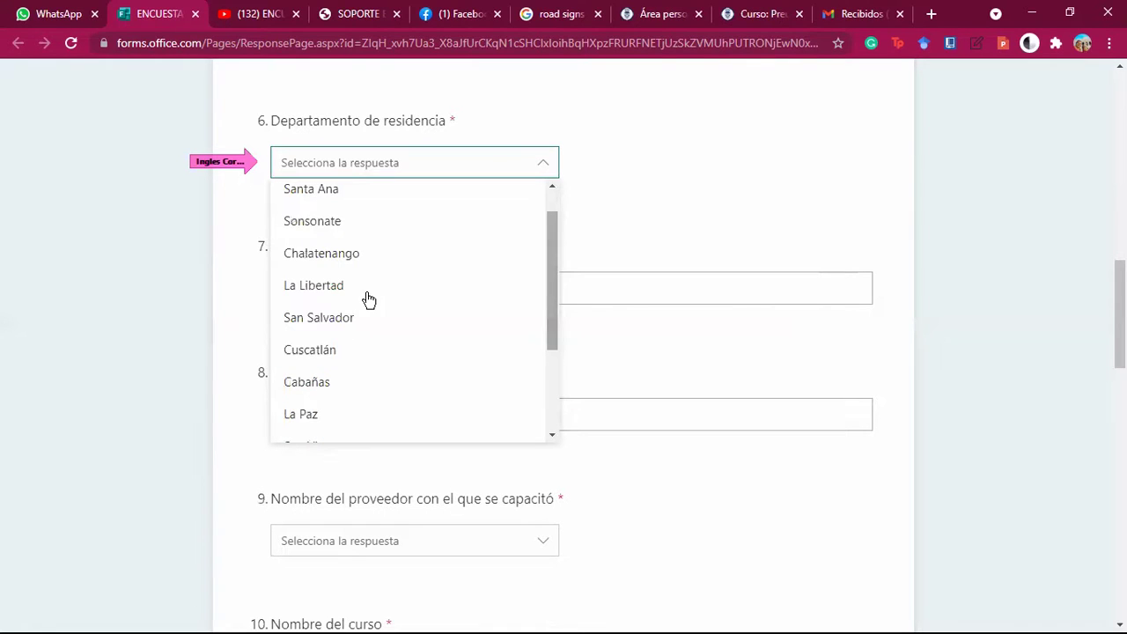
click(368, 289)
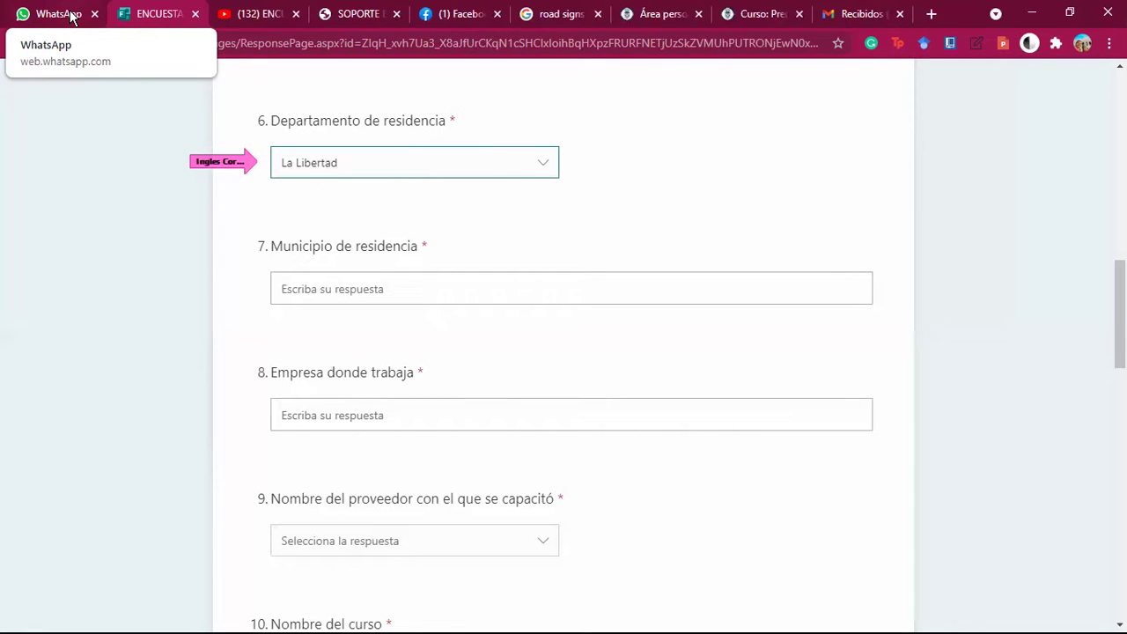
Go over the Municipio de residencia and Empresa donde trabaja questions without entering answers
click(334, 290)
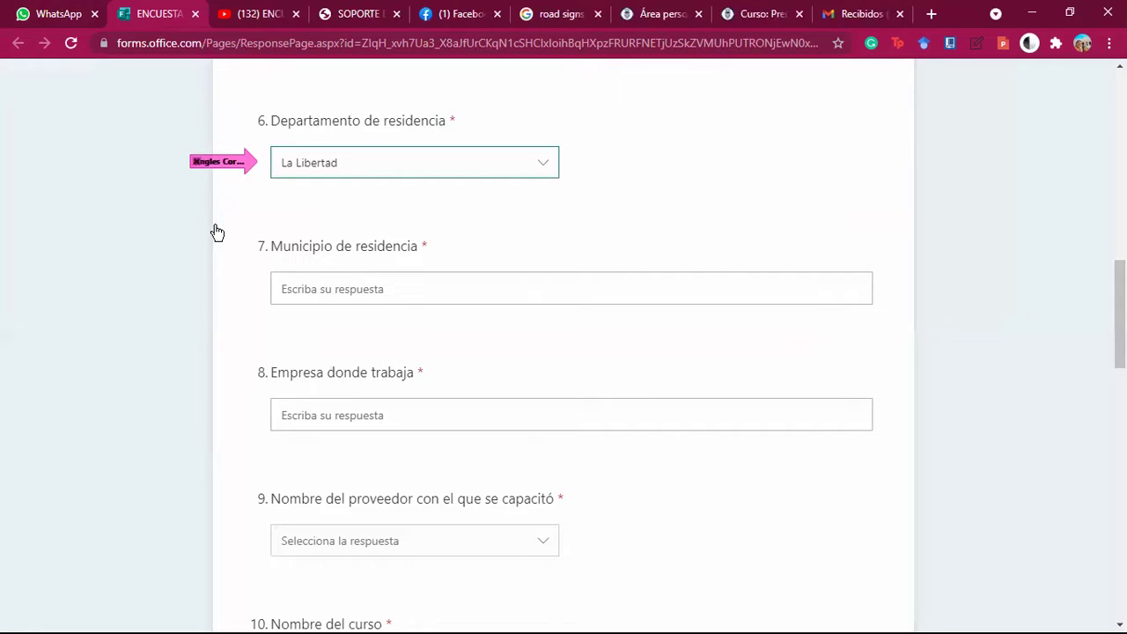
click(313, 292)
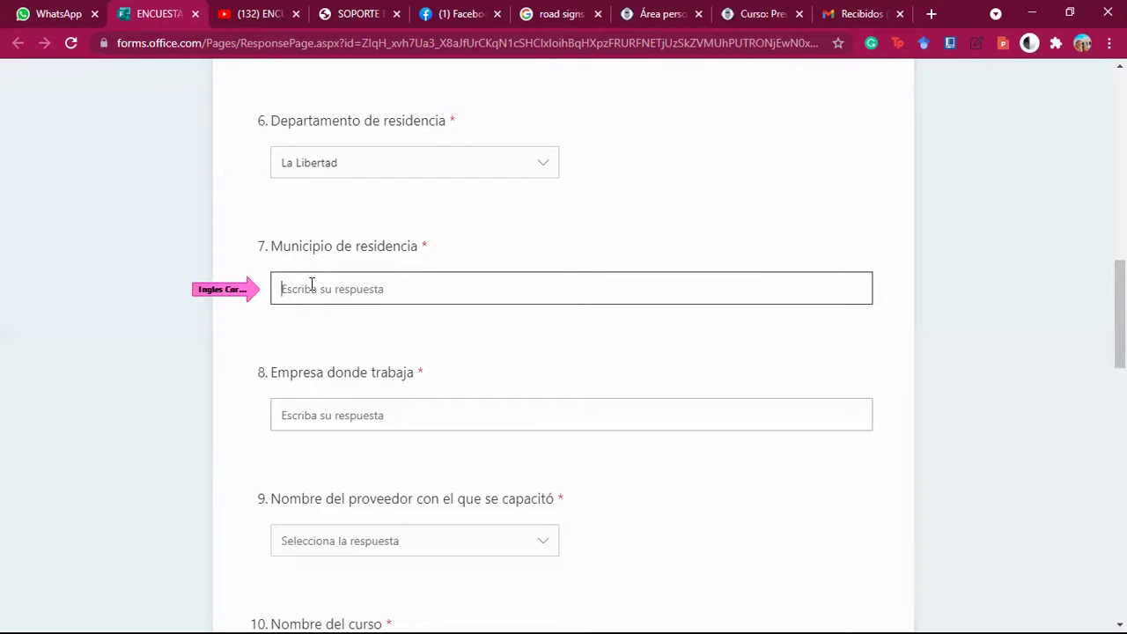
click(227, 294)
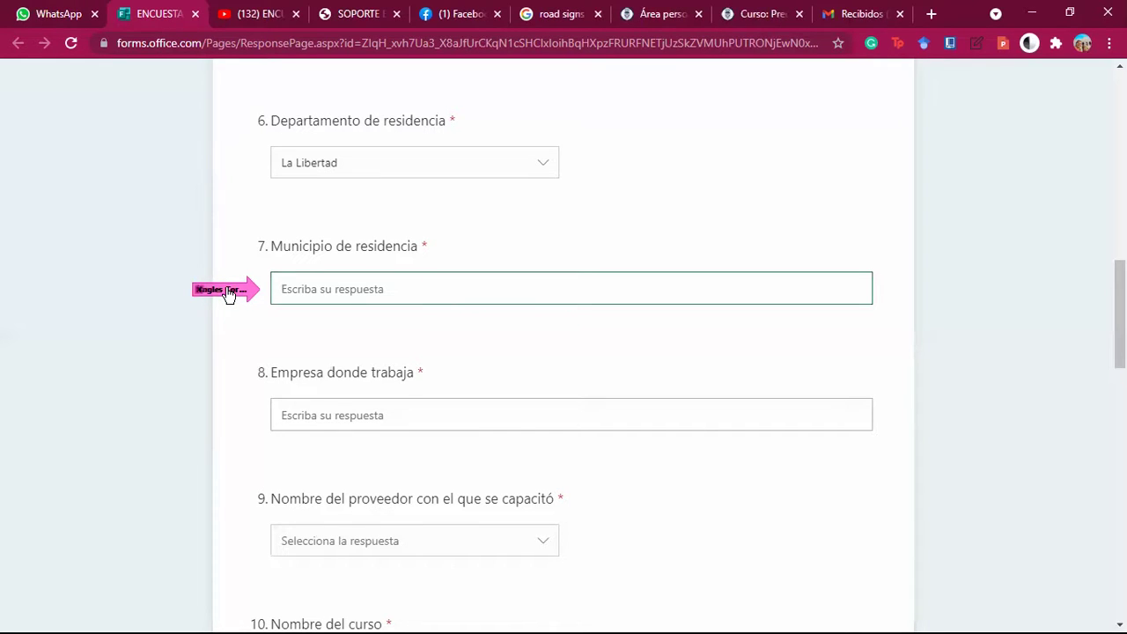
click(240, 420)
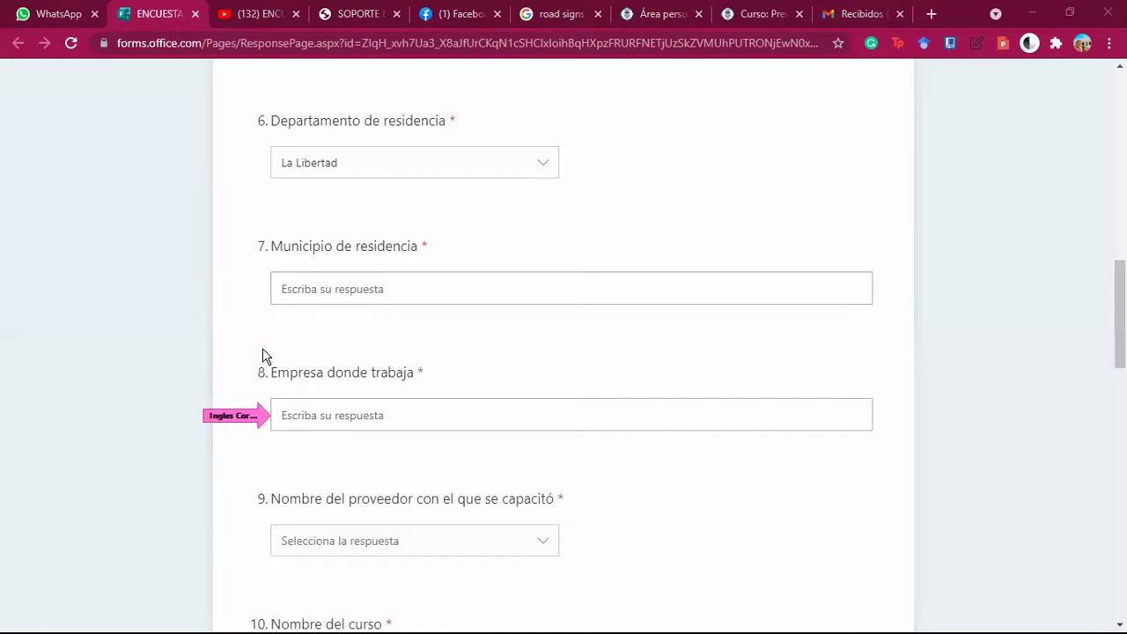
Find INGLES CORPORATIVO (REGAL INTERNATIONAL, S.A. DE C.V.) among the training providers in question 9, then close the list and view question 11
scroll(262, 359, down, 2)
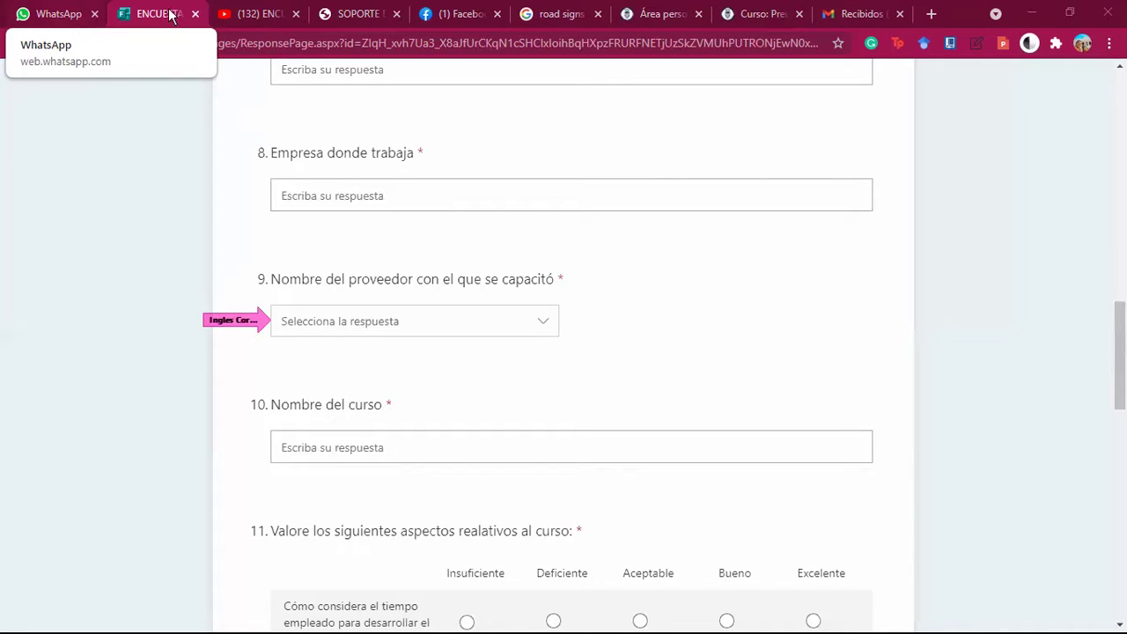
click(542, 329)
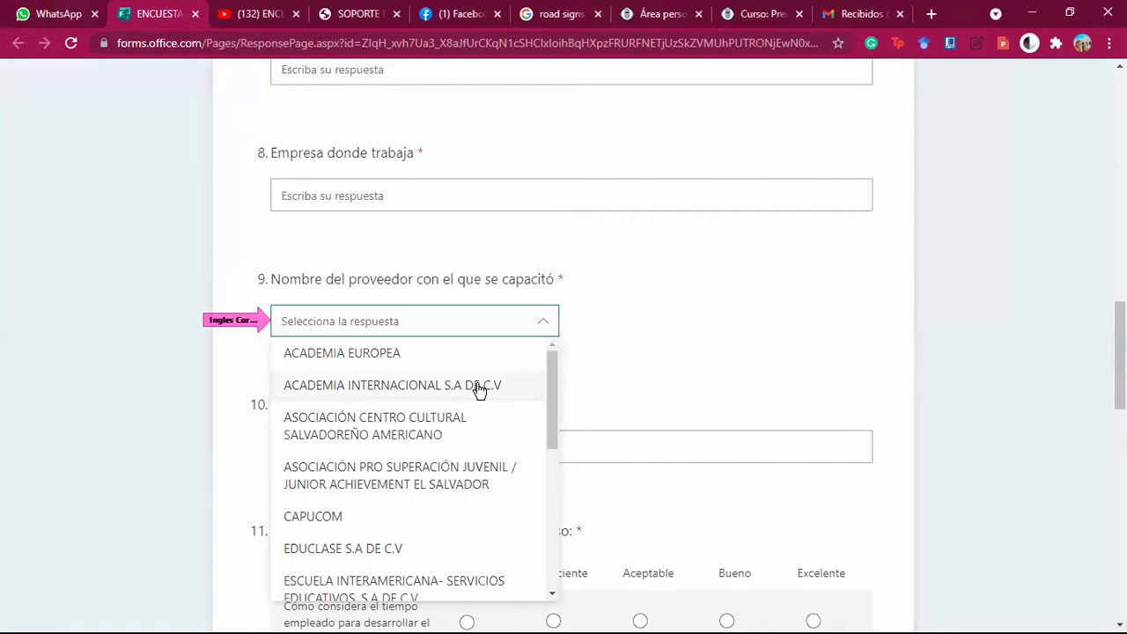
scroll(479, 390, down, 5)
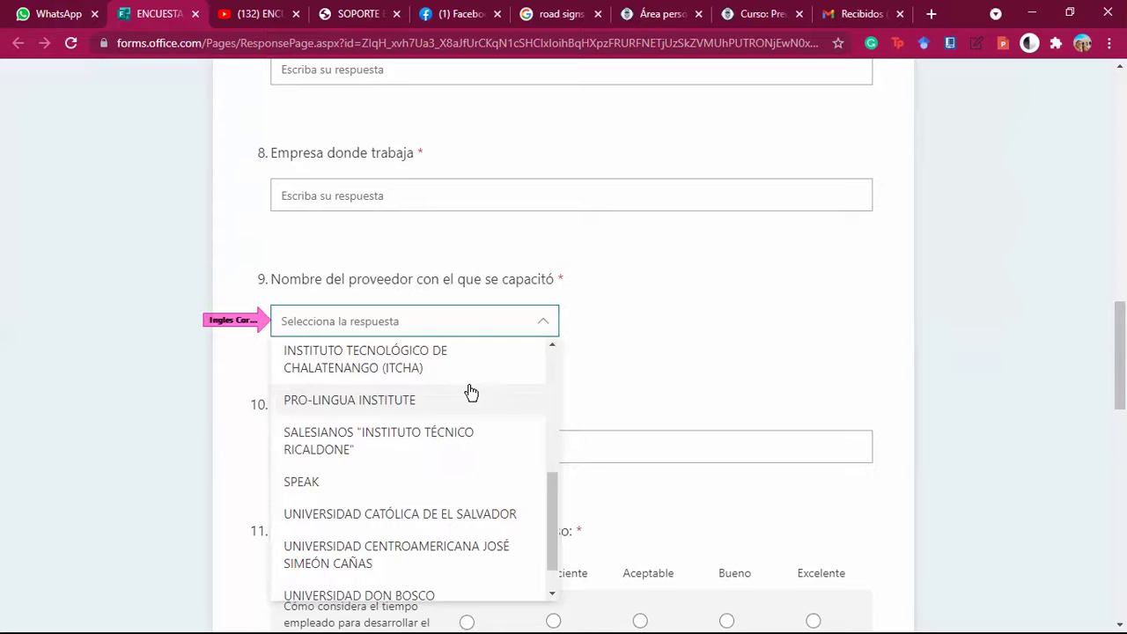
scroll(471, 392, down, 1)
scroll(471, 392, up, 2)
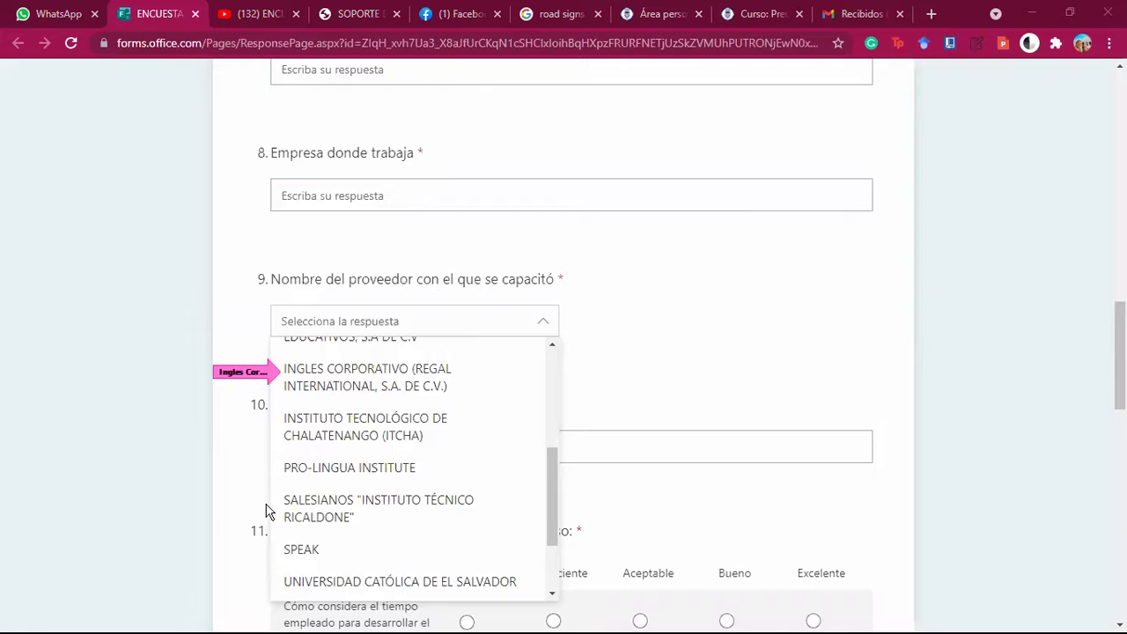
scroll(269, 511, down, 4)
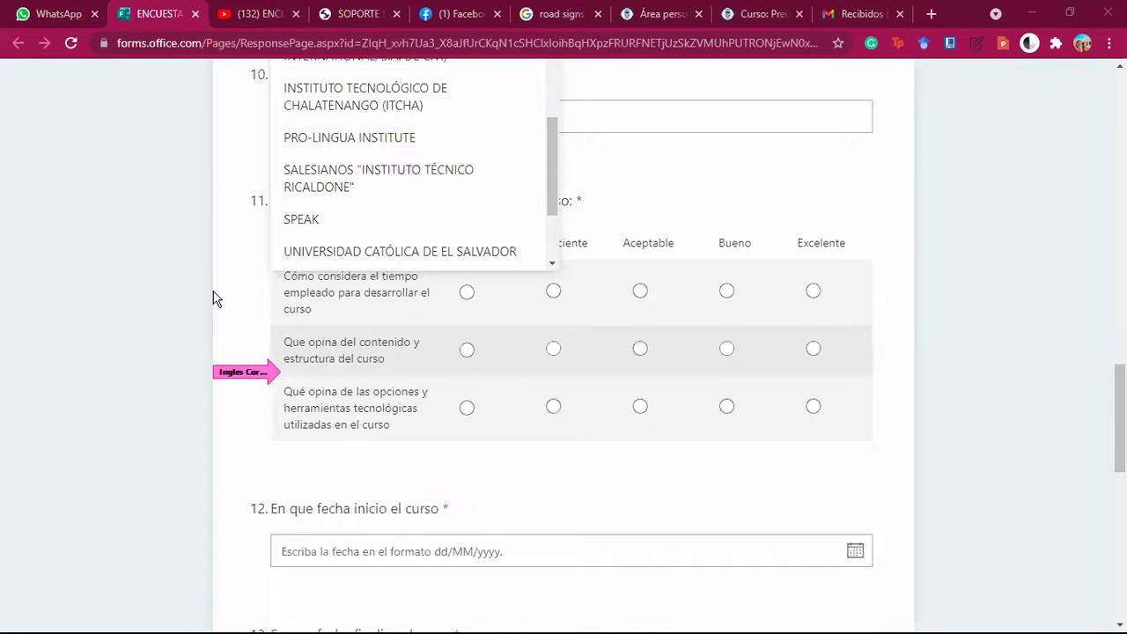
click(222, 335)
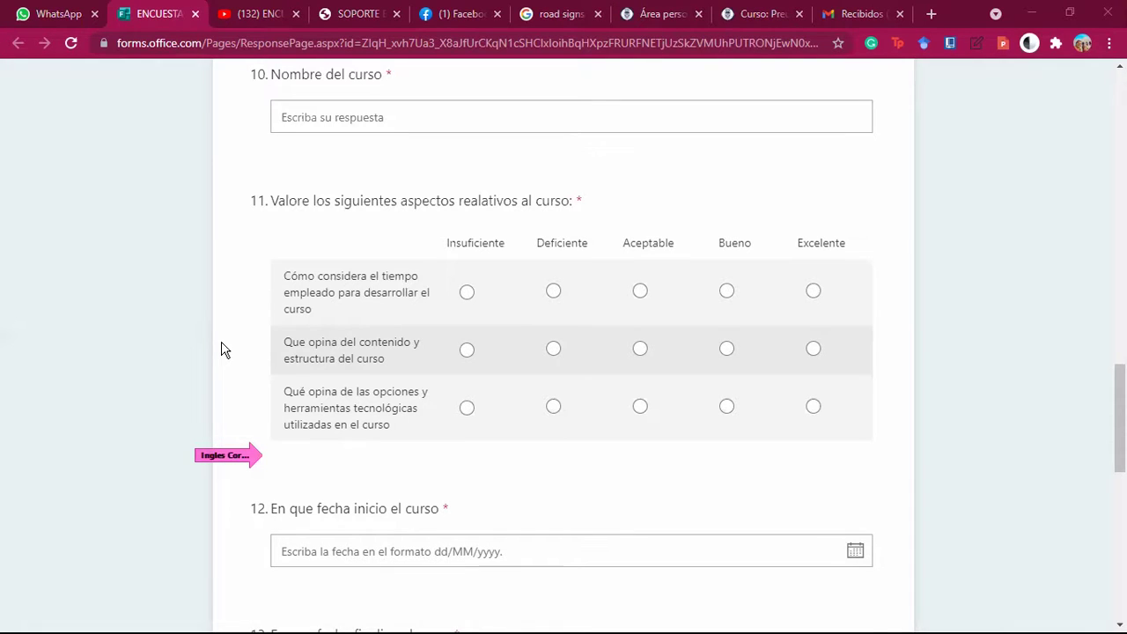
Look up the start date for question 12 in the WhatsApp course data message and return to the survey
scroll(233, 370, down, 4)
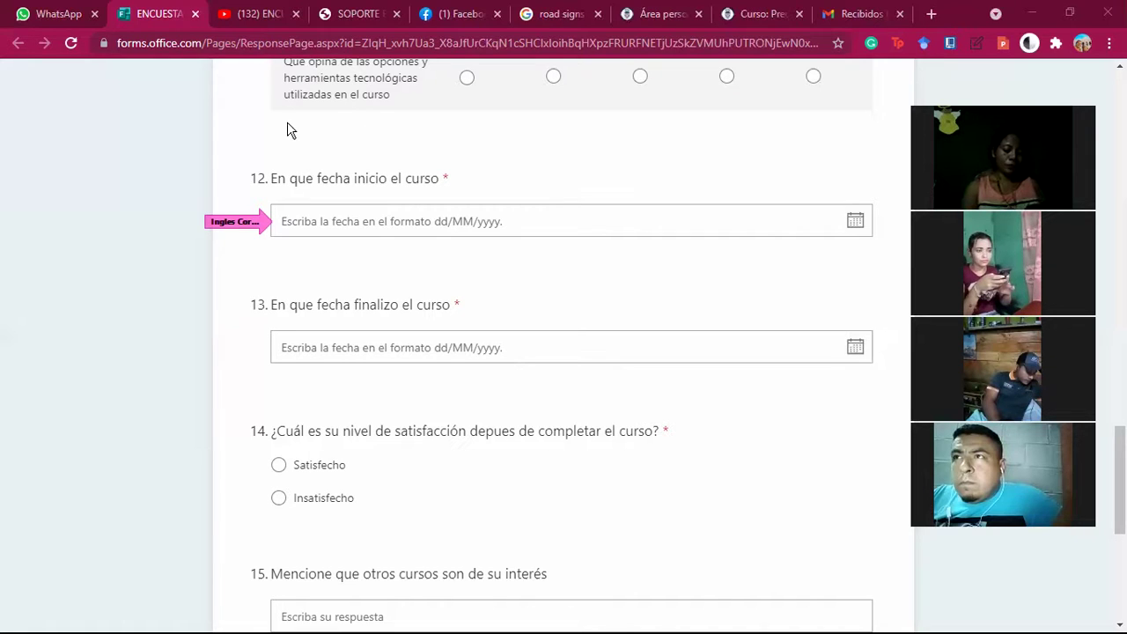
click(74, 15)
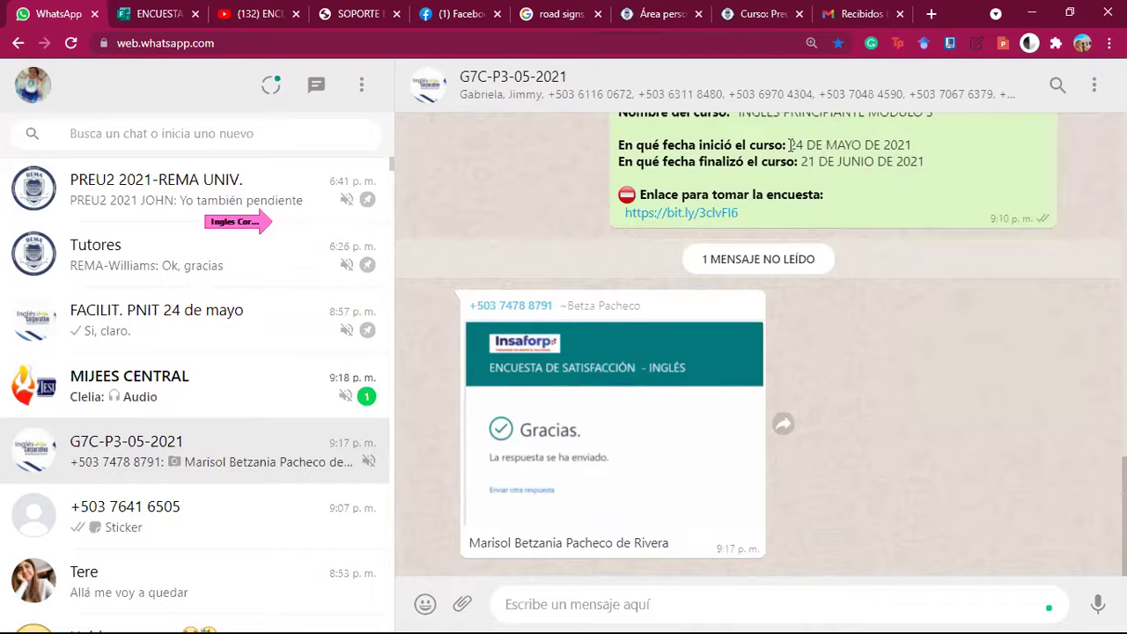
drag(789, 145, 904, 138)
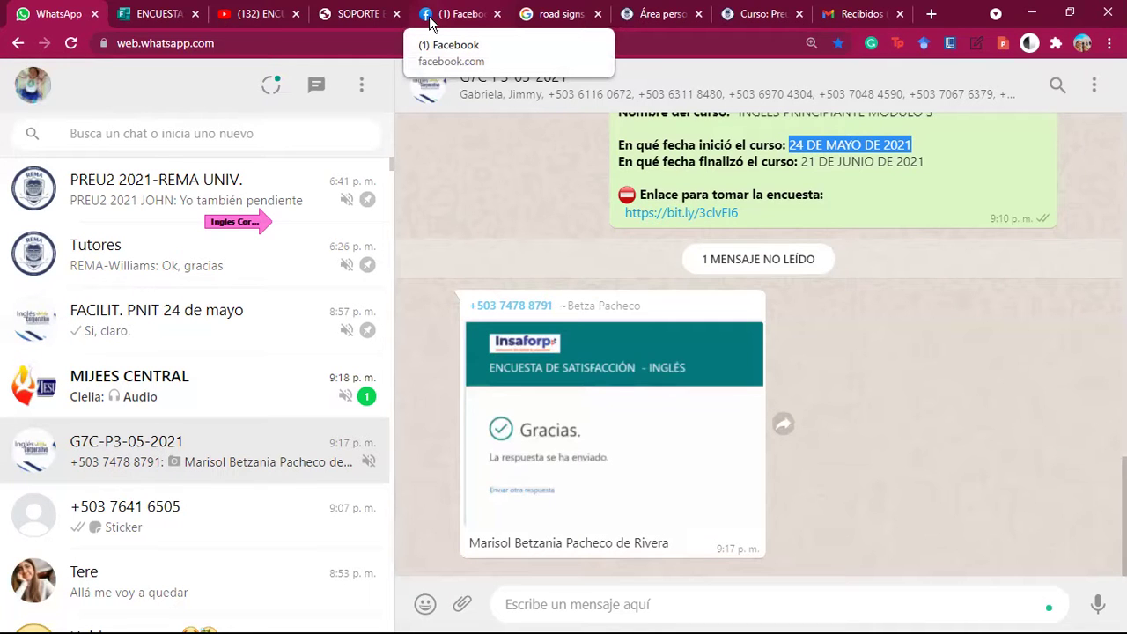
click(149, 16)
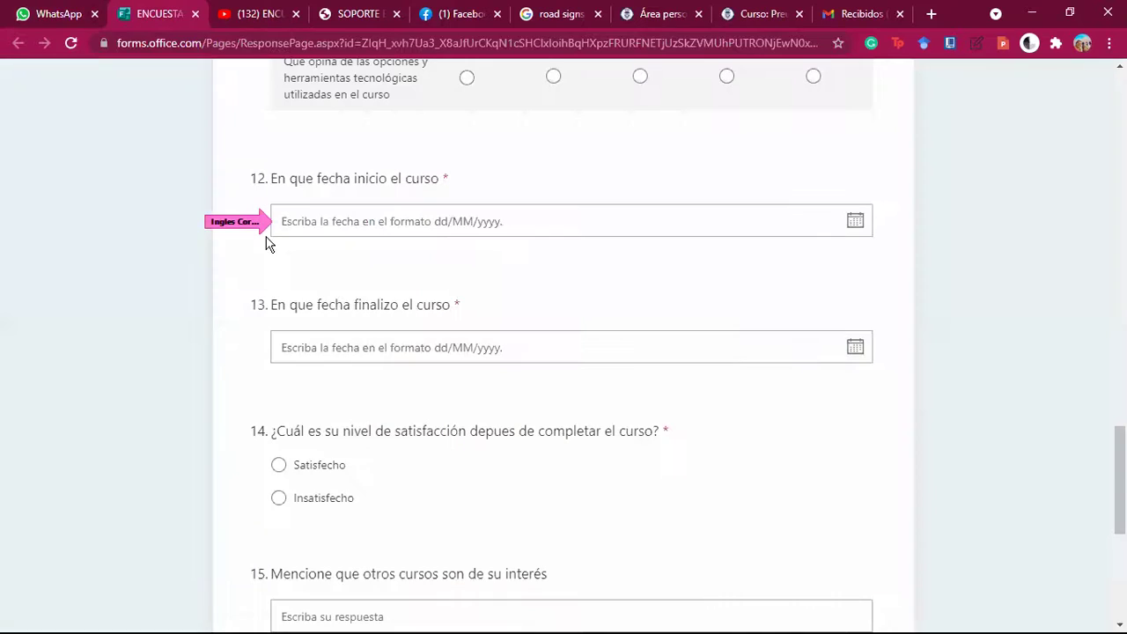